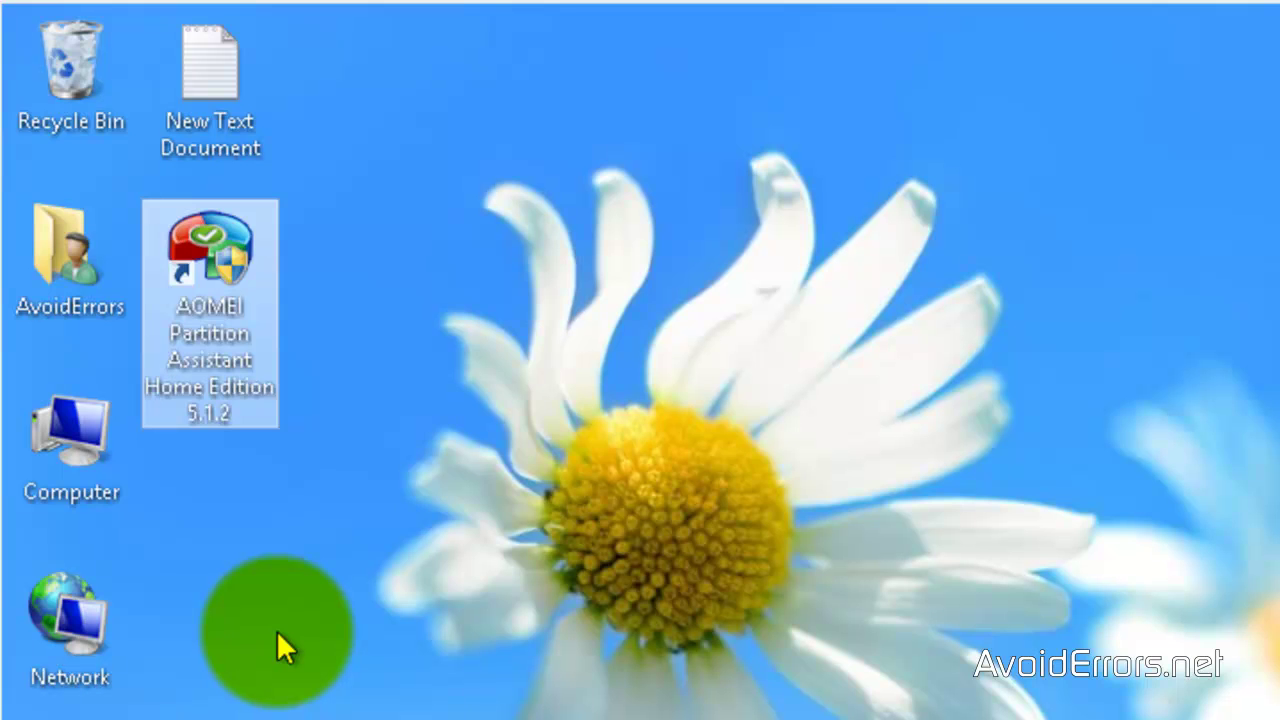
Open Disk Management from Computer's Manage option and initialize the new 25 GB Disk 1 as MBR.
{"action": "left_click", "coordinate": [75, 426]}
{"action": "right_click", "coordinate": [75, 426]}
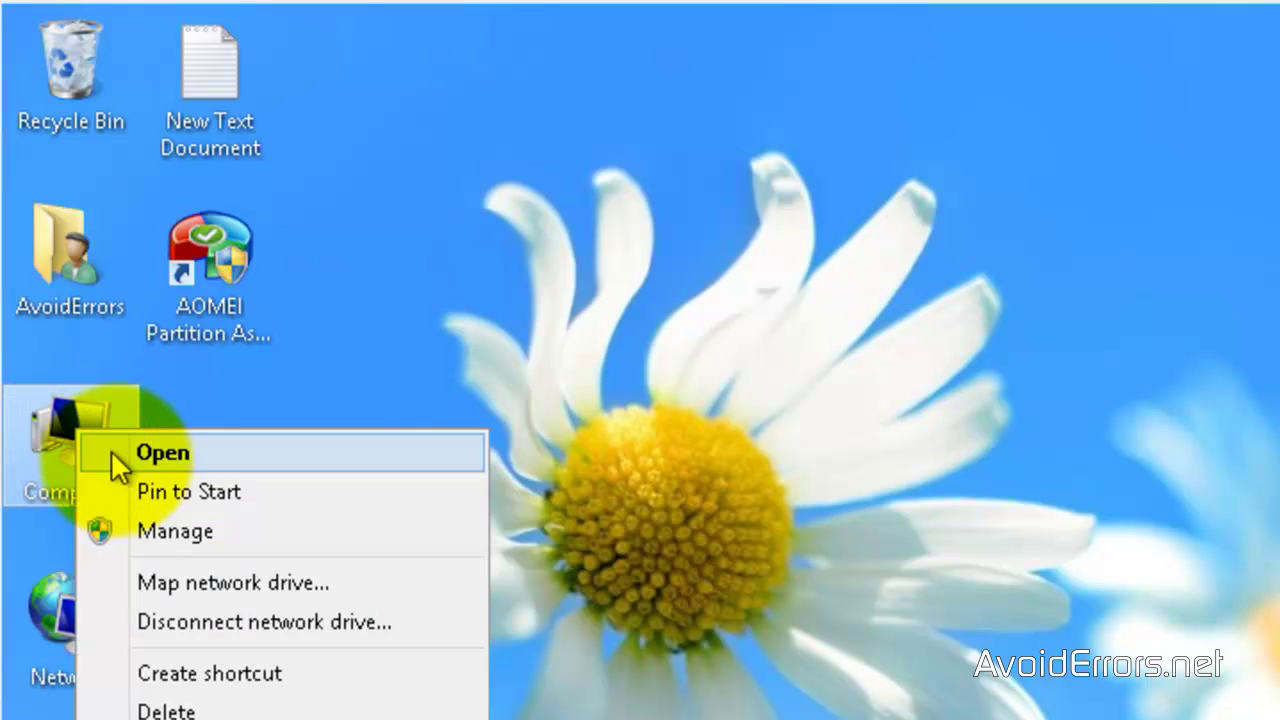
{"action": "left_click", "coordinate": [110, 530]}
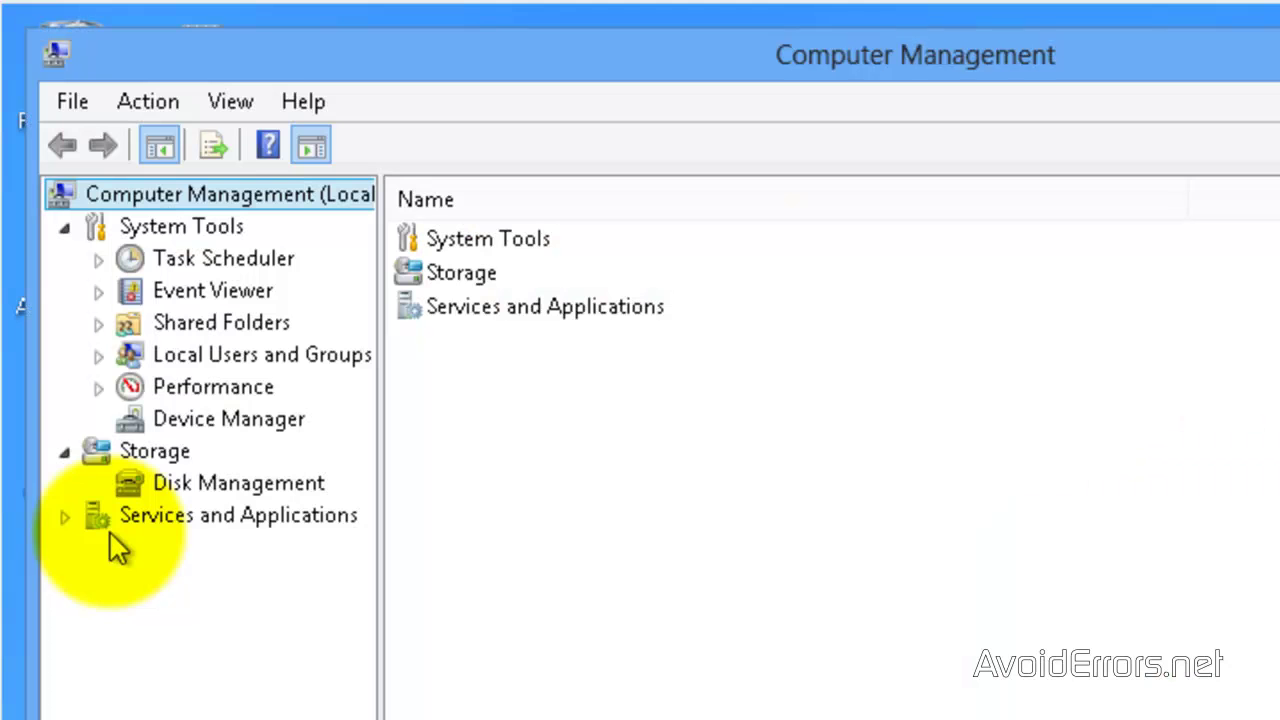
{"action": "left_click", "coordinate": [214, 485]}
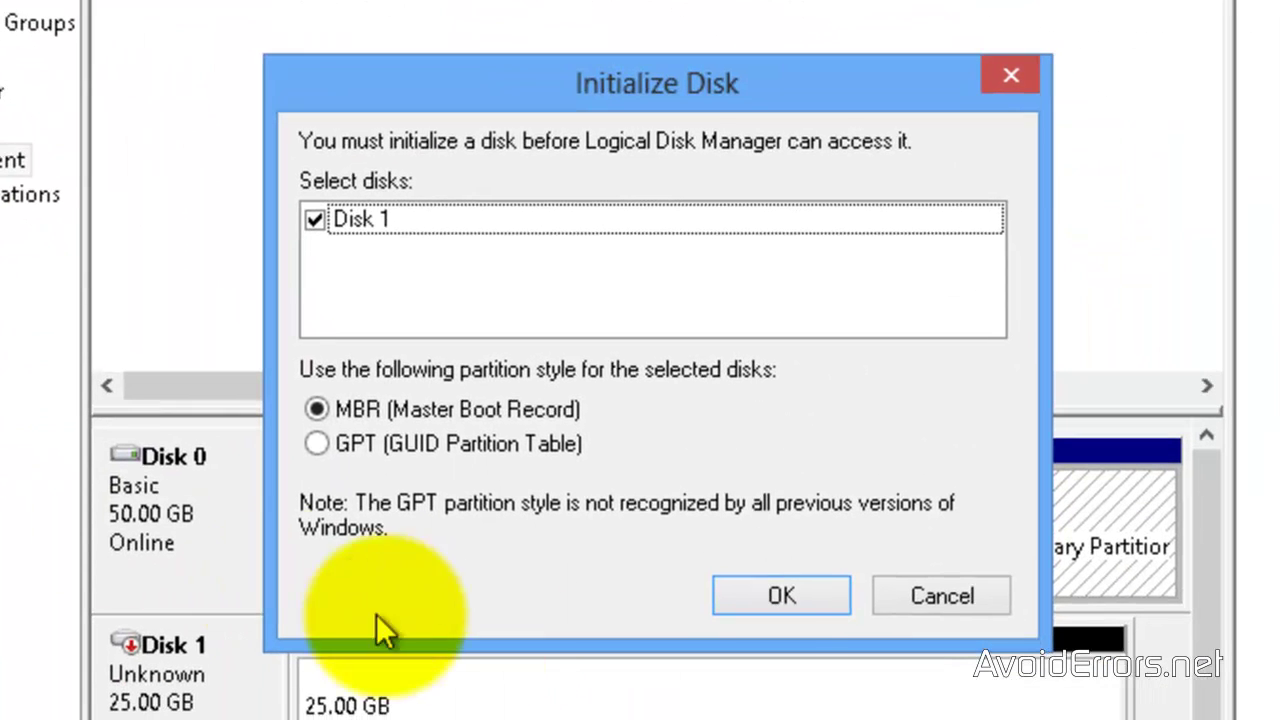
{"action": "left_click", "coordinate": [757, 596]}
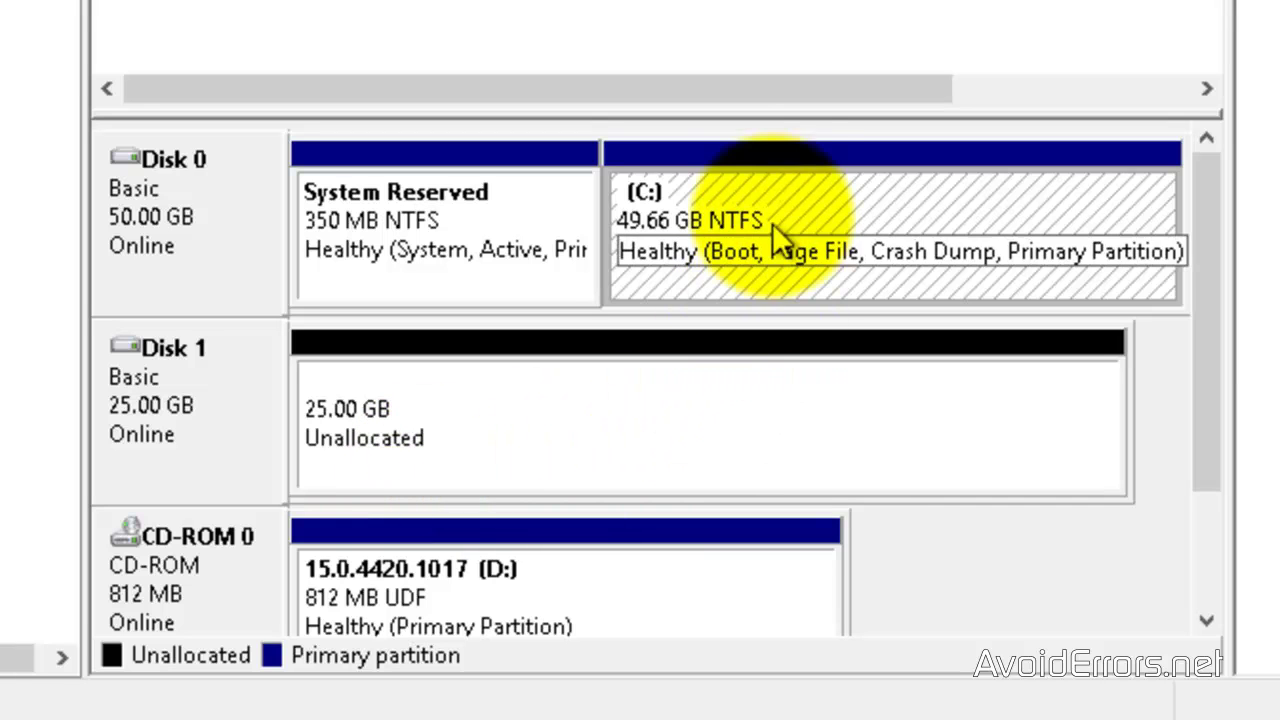
Check in drive C:'s properties that it holds only 11.4 GB, then close Computer Management.
{"action": "right_click", "coordinate": [773, 160]}
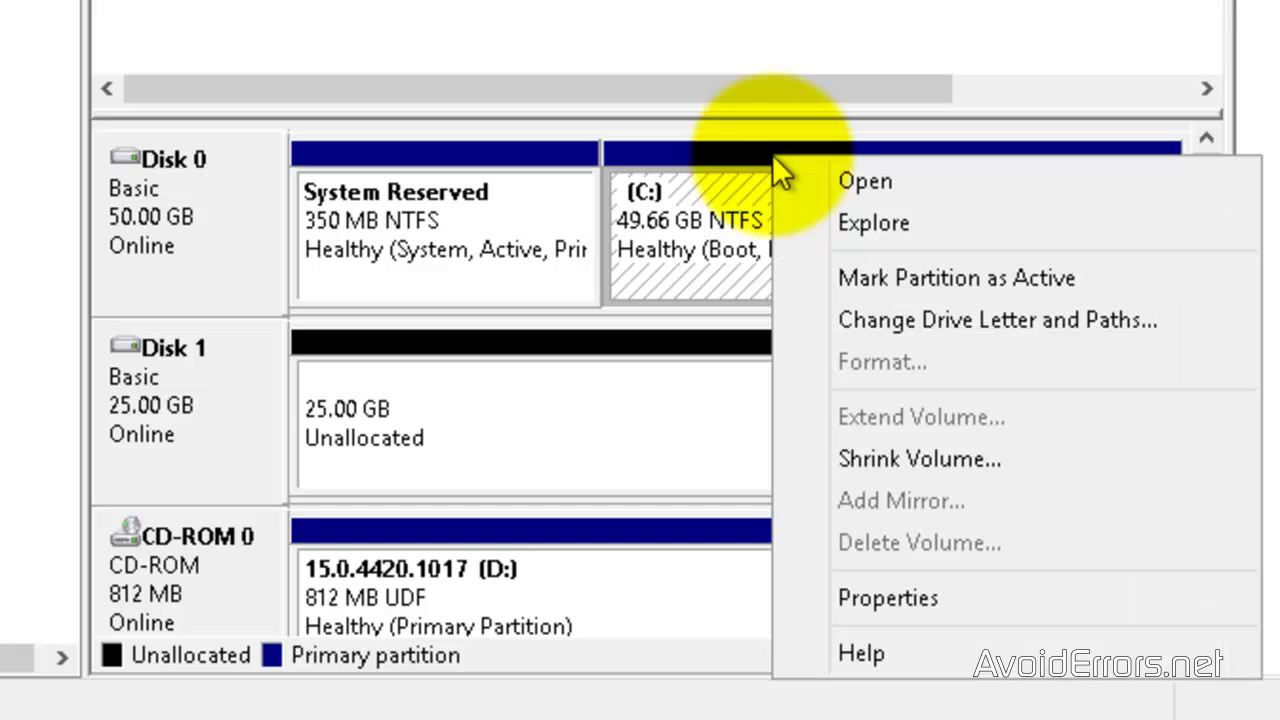
{"action": "left_click", "coordinate": [787, 595]}
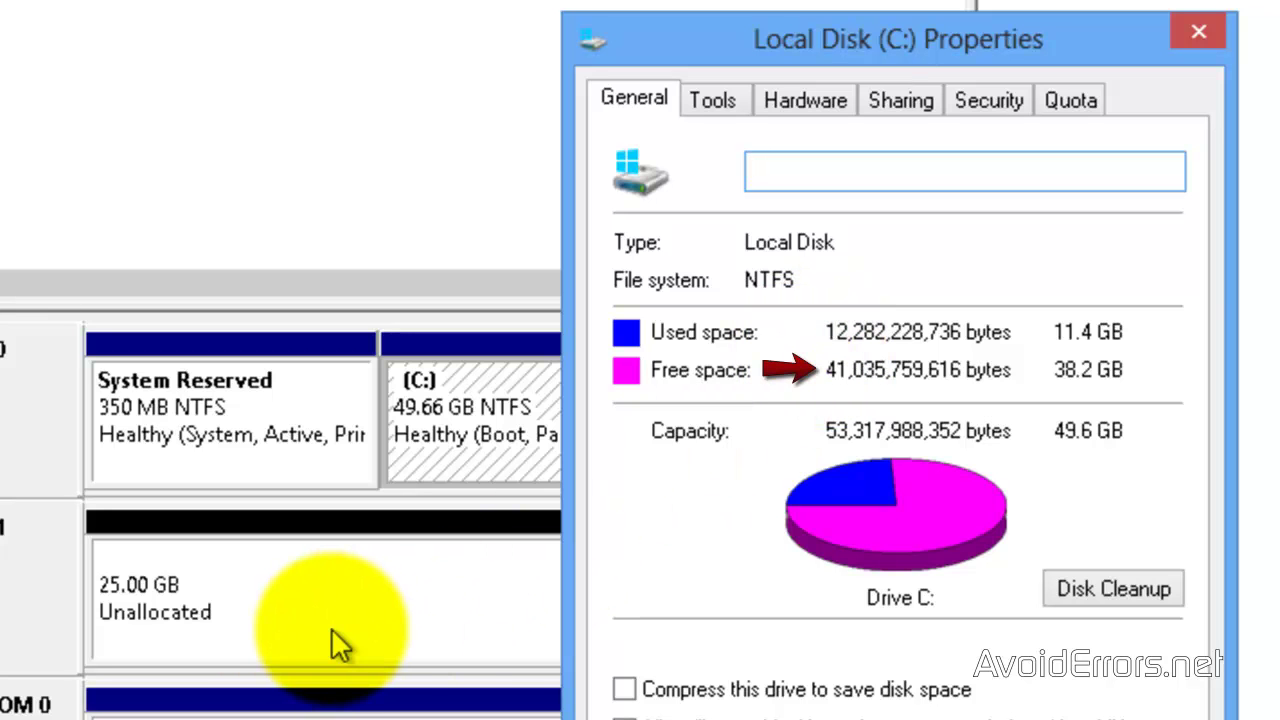
{"action": "left_click", "coordinate": [1198, 30]}
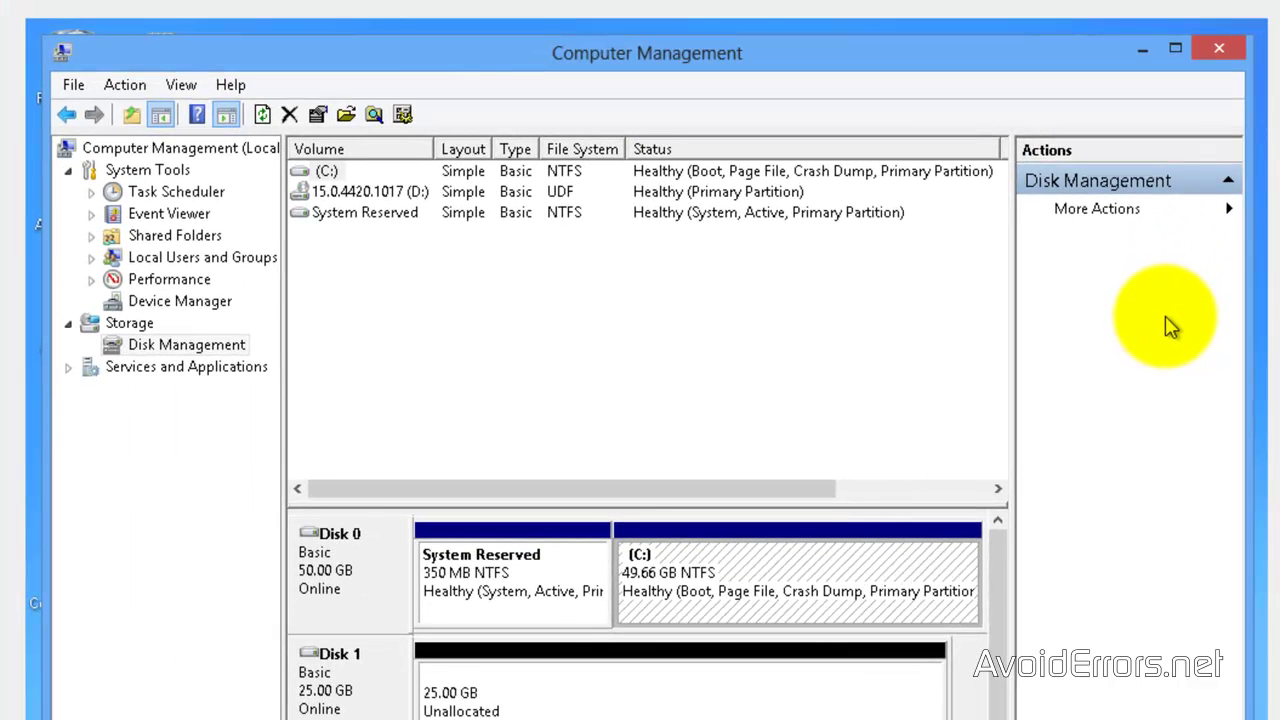
{"action": "left_click", "coordinate": [1228, 52]}
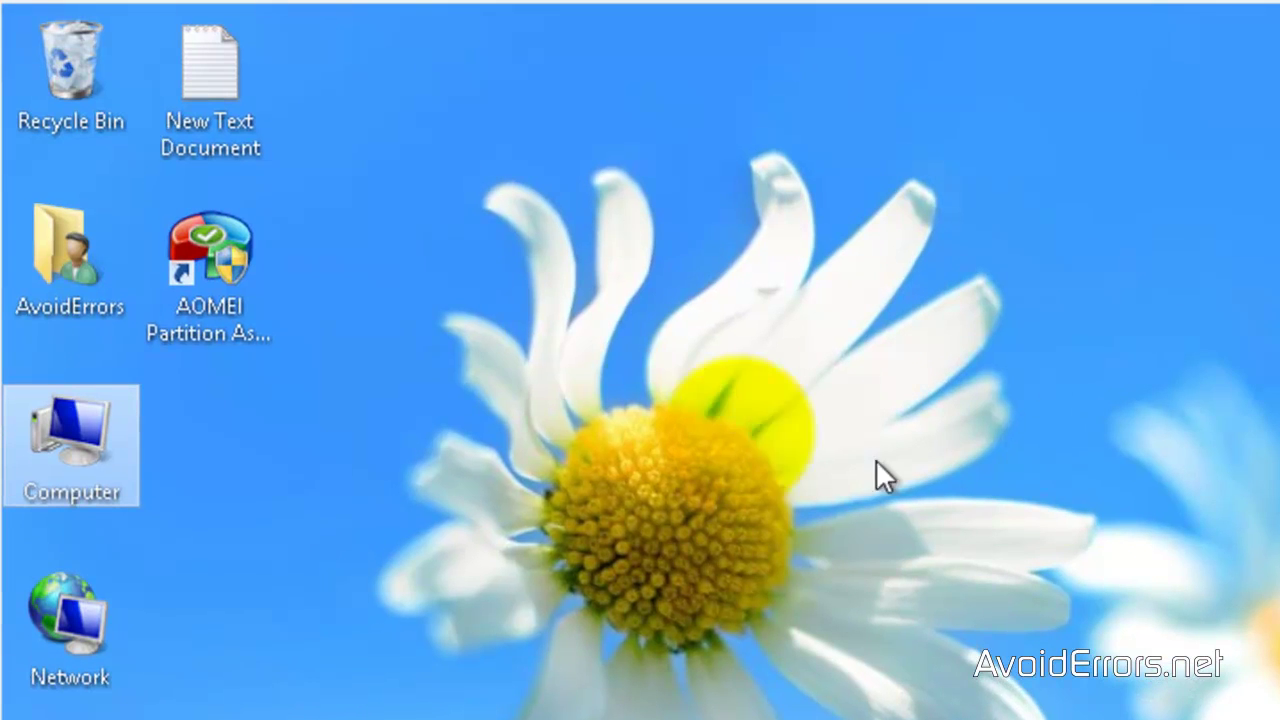
Launch AOMEI Partition Assistant from its desktop shortcut.
{"action": "double_click", "coordinate": [228, 262]}
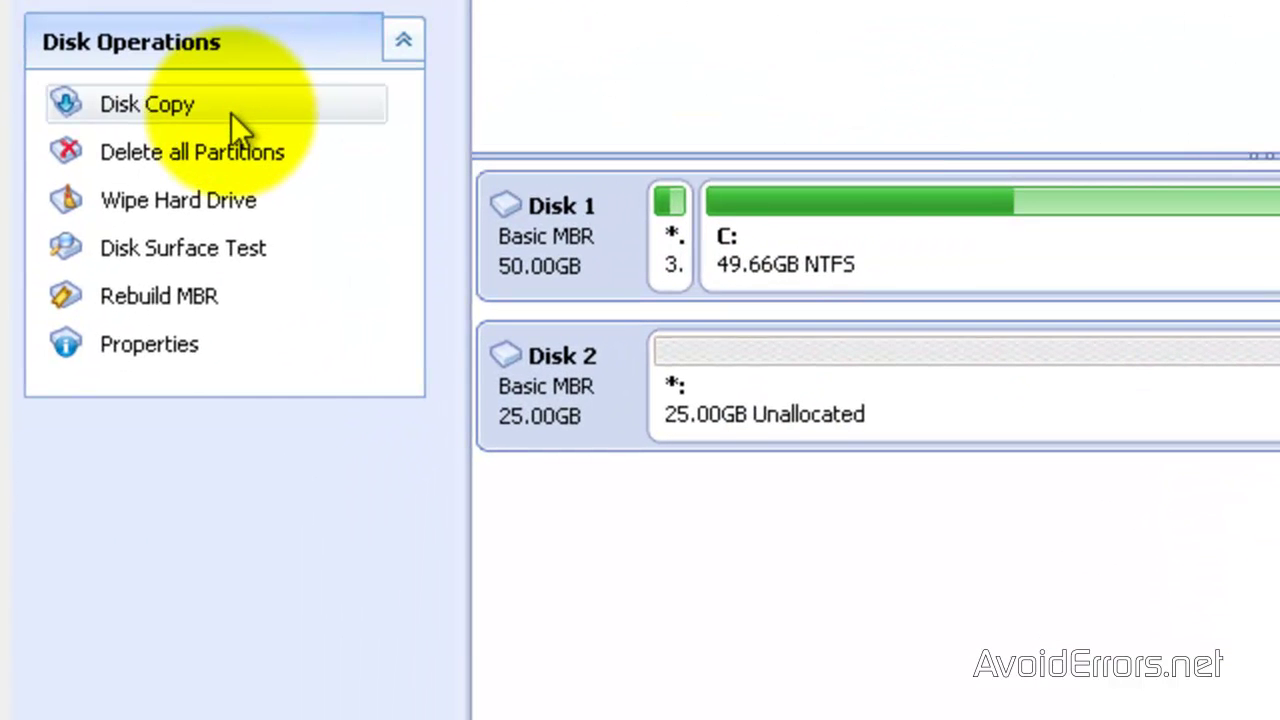
Queue a quick Disk Copy of Disk 1 onto the 25 GB Disk 2, fitting partitions to the entire disk.
{"action": "left_click", "coordinate": [231, 113]}
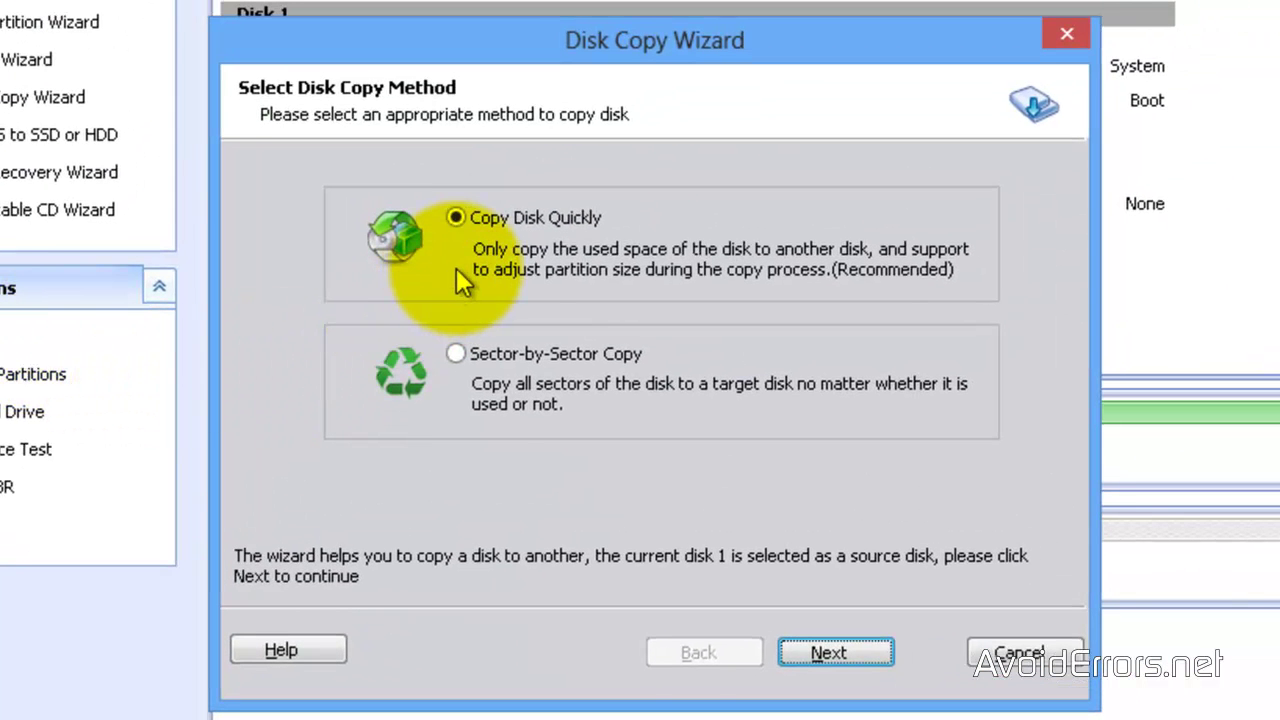
{"action": "left_click", "coordinate": [797, 654]}
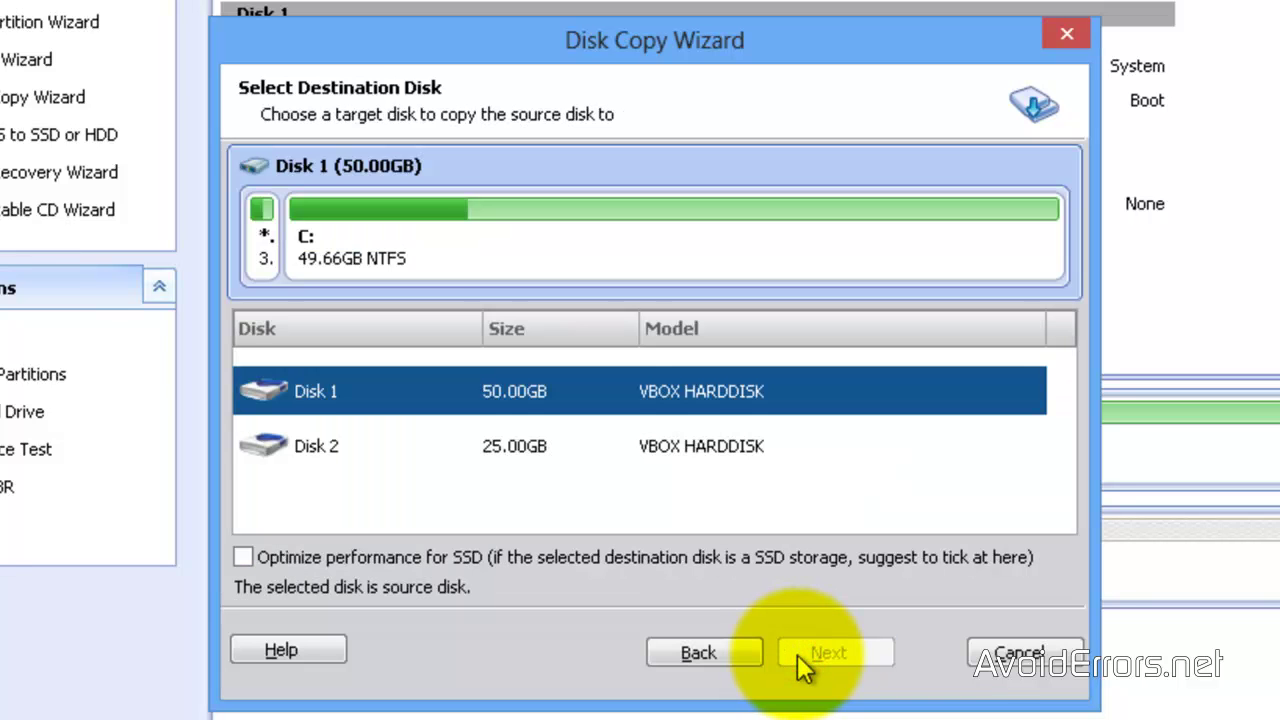
{"action": "left_click", "coordinate": [326, 456]}
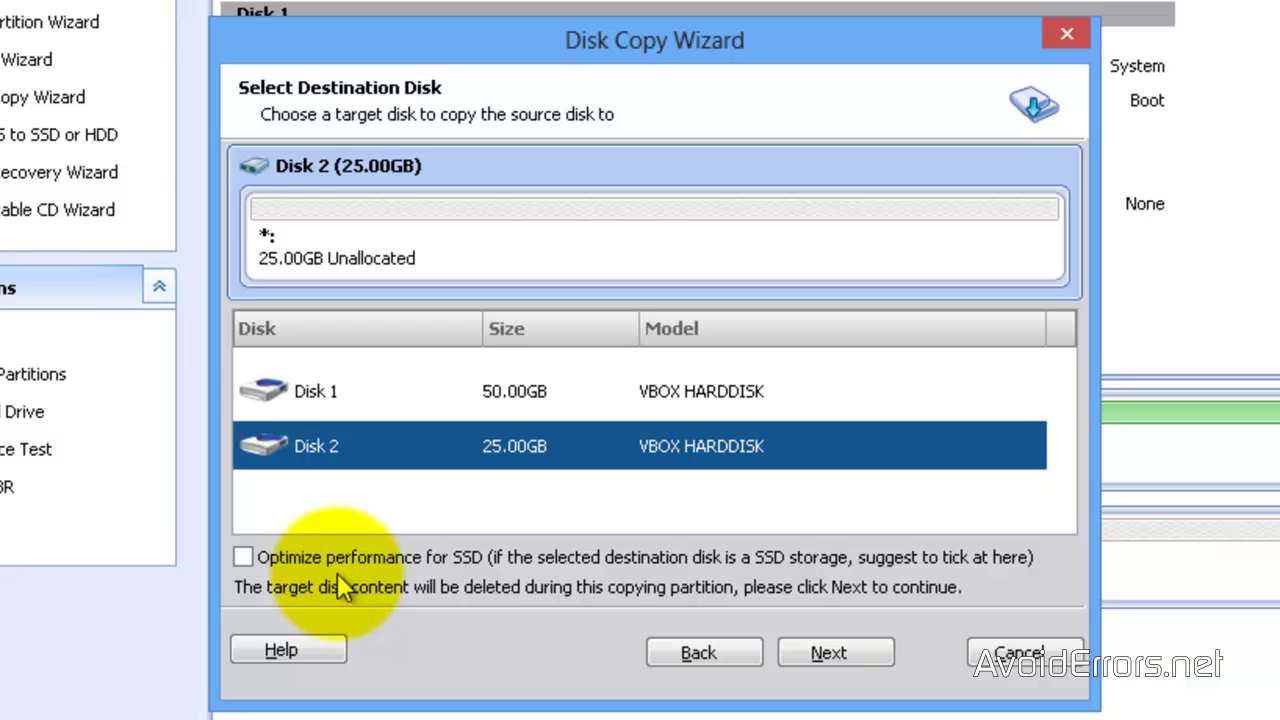
{"action": "left_click", "coordinate": [828, 655]}
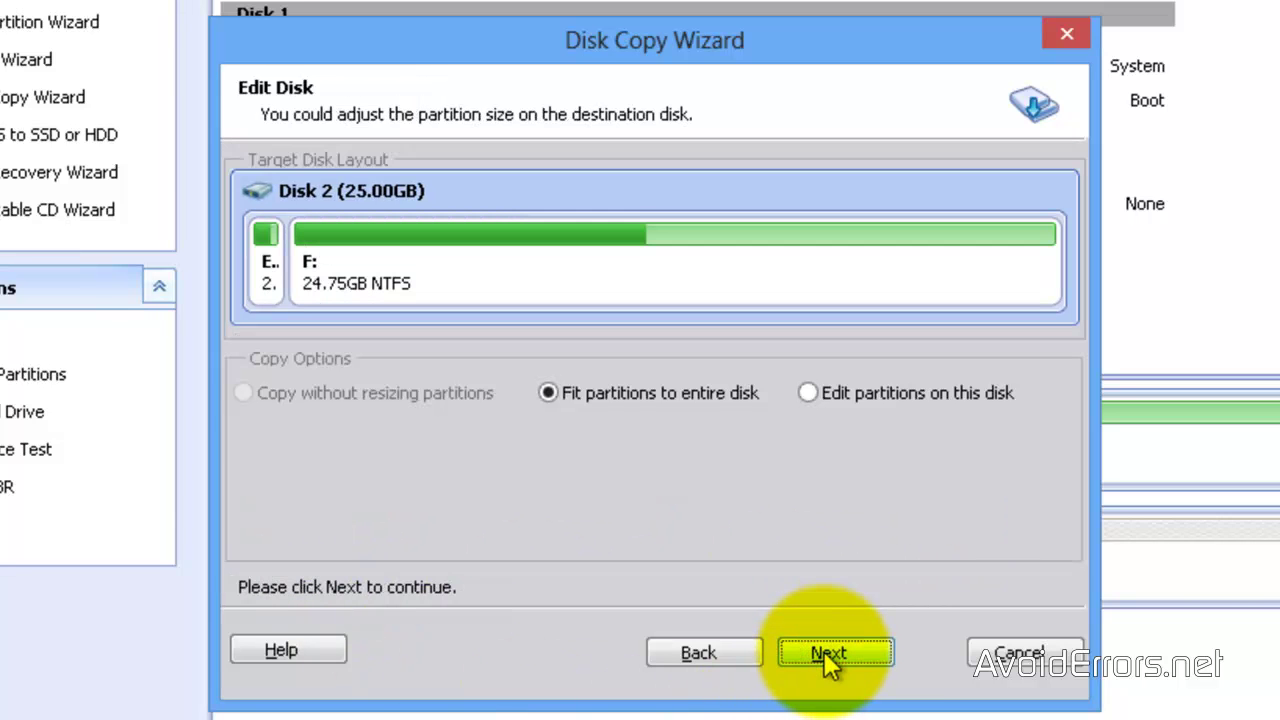
{"action": "left_click", "coordinate": [826, 656]}
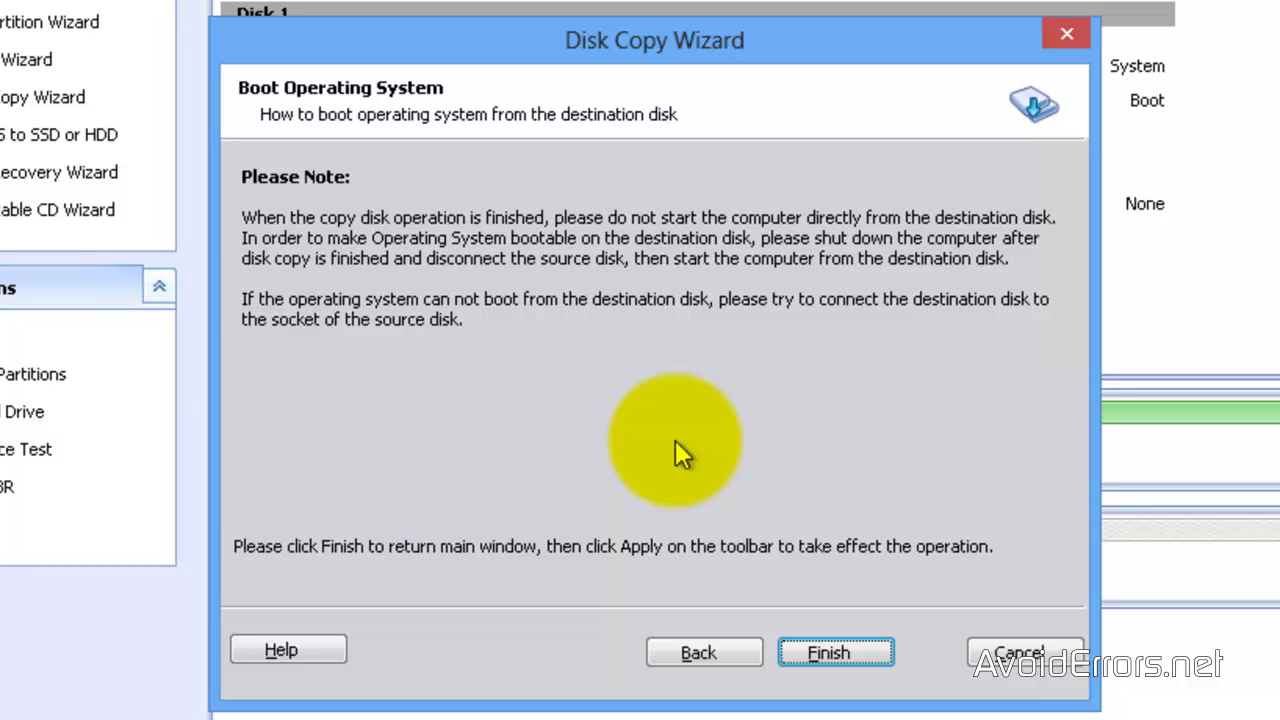
{"action": "left_click", "coordinate": [783, 655]}
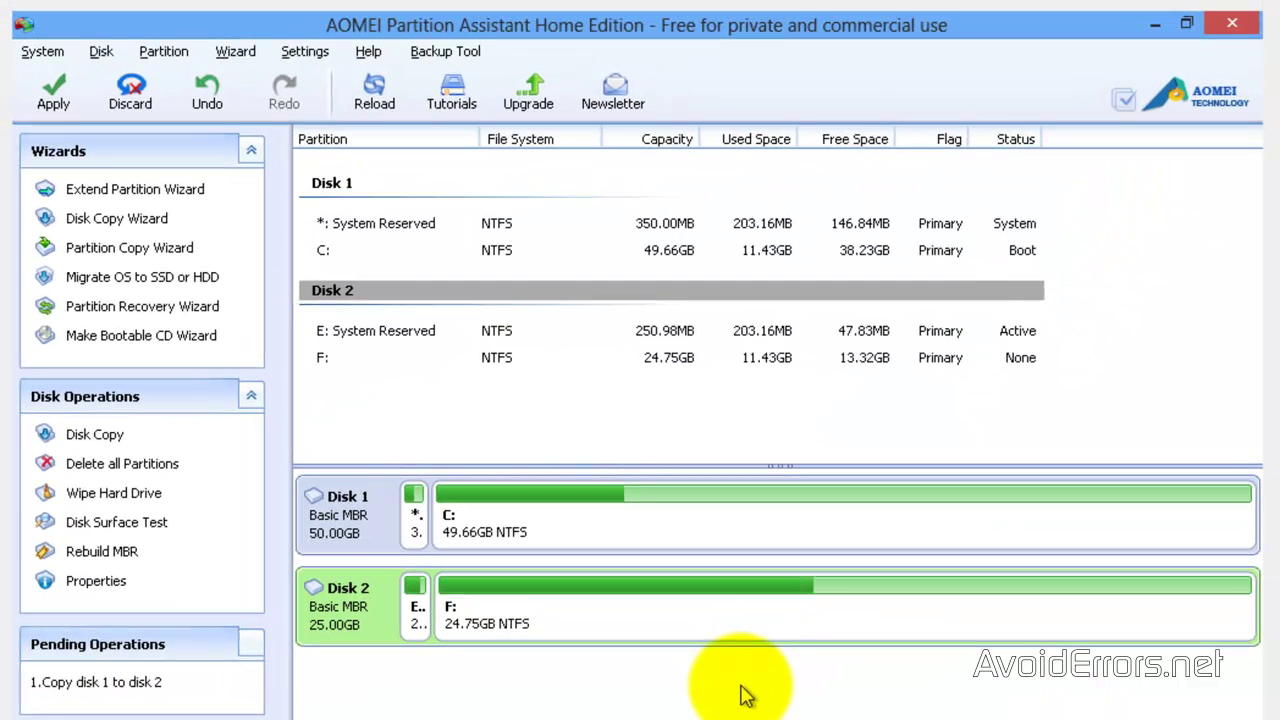
Apply the queued Copy Disk operation and proceed with it.
{"action": "left_click", "coordinate": [55, 97]}
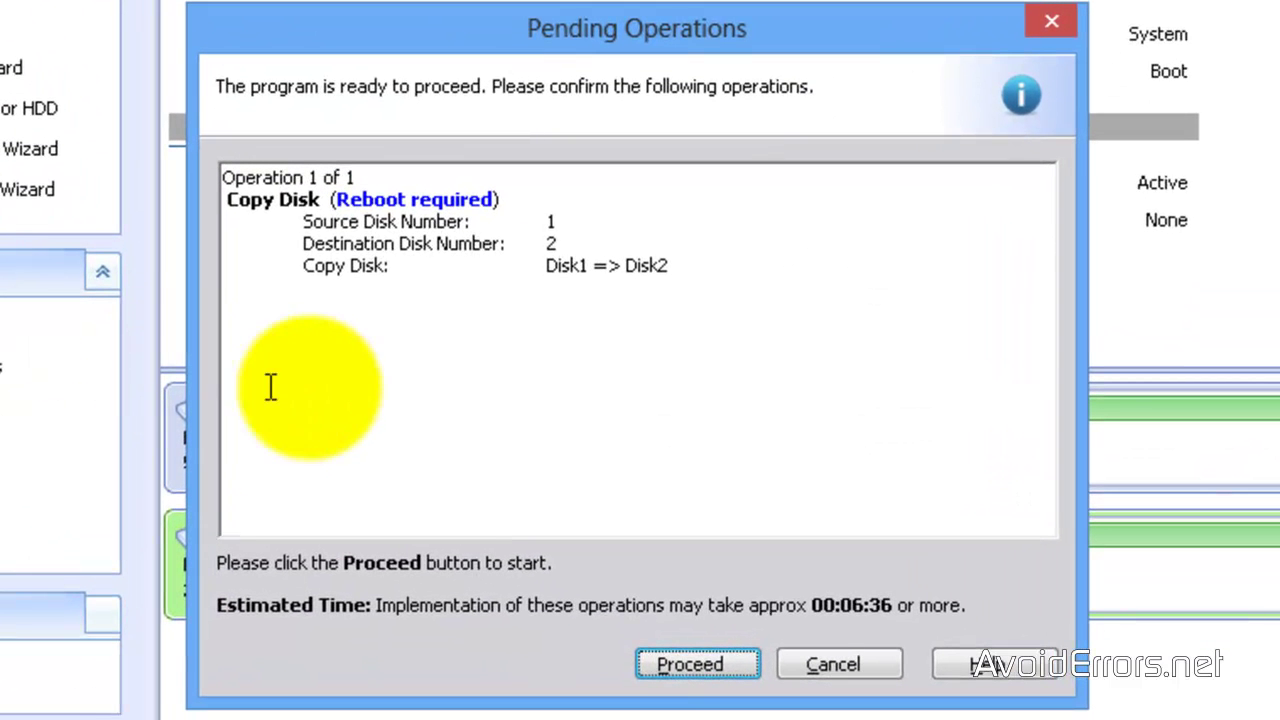
{"action": "left_click", "coordinate": [655, 668]}
{"action": "left_click", "coordinate": [660, 668]}
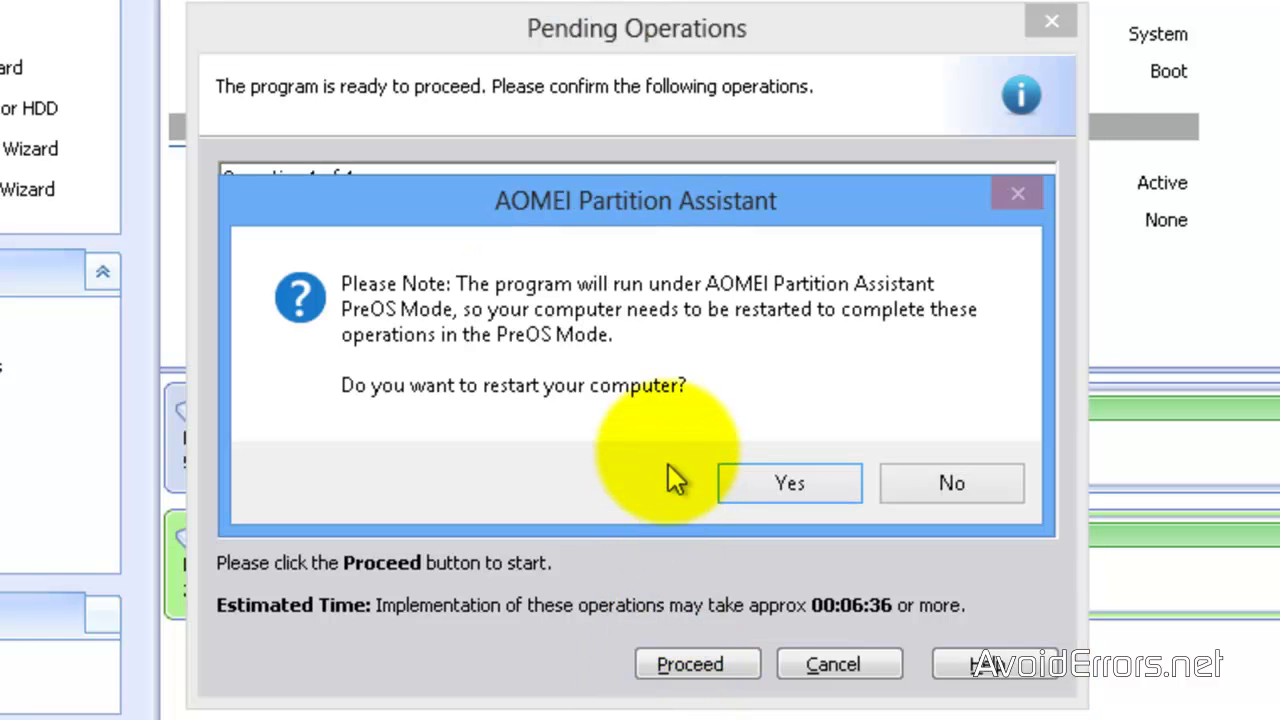
Agree to restart into PreOS Mode so the disk copy runs.
{"action": "left_click", "coordinate": [740, 487]}
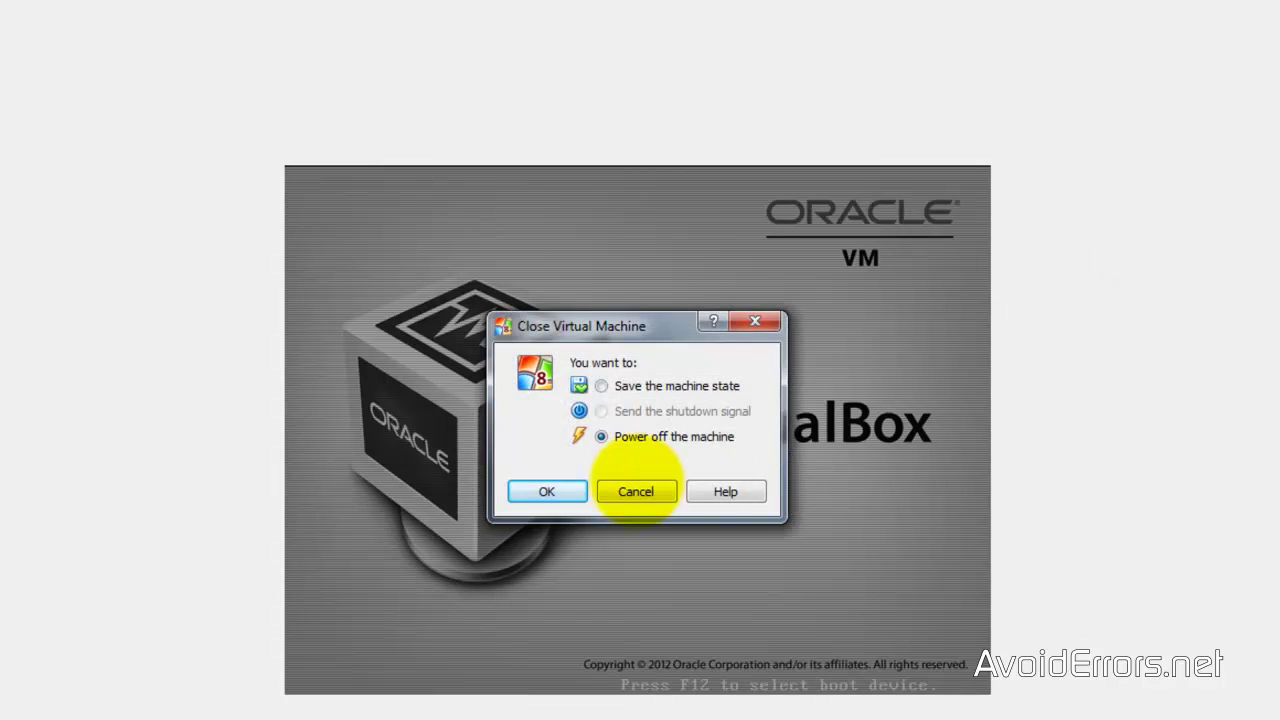
Power off the VM and remove the 50 GB Windows 8.vdi from the Windows 8 machine's storage.
{"action": "left_click", "coordinate": [570, 489]}
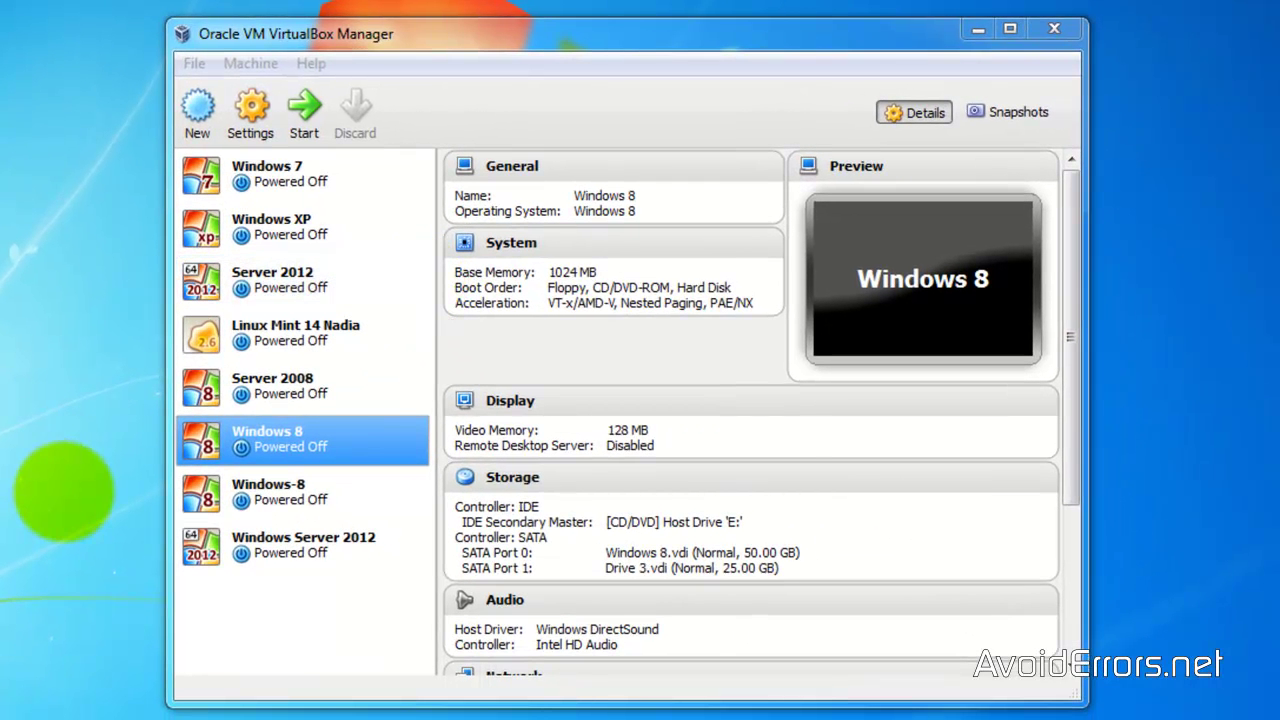
{"action": "left_click", "coordinate": [310, 440]}
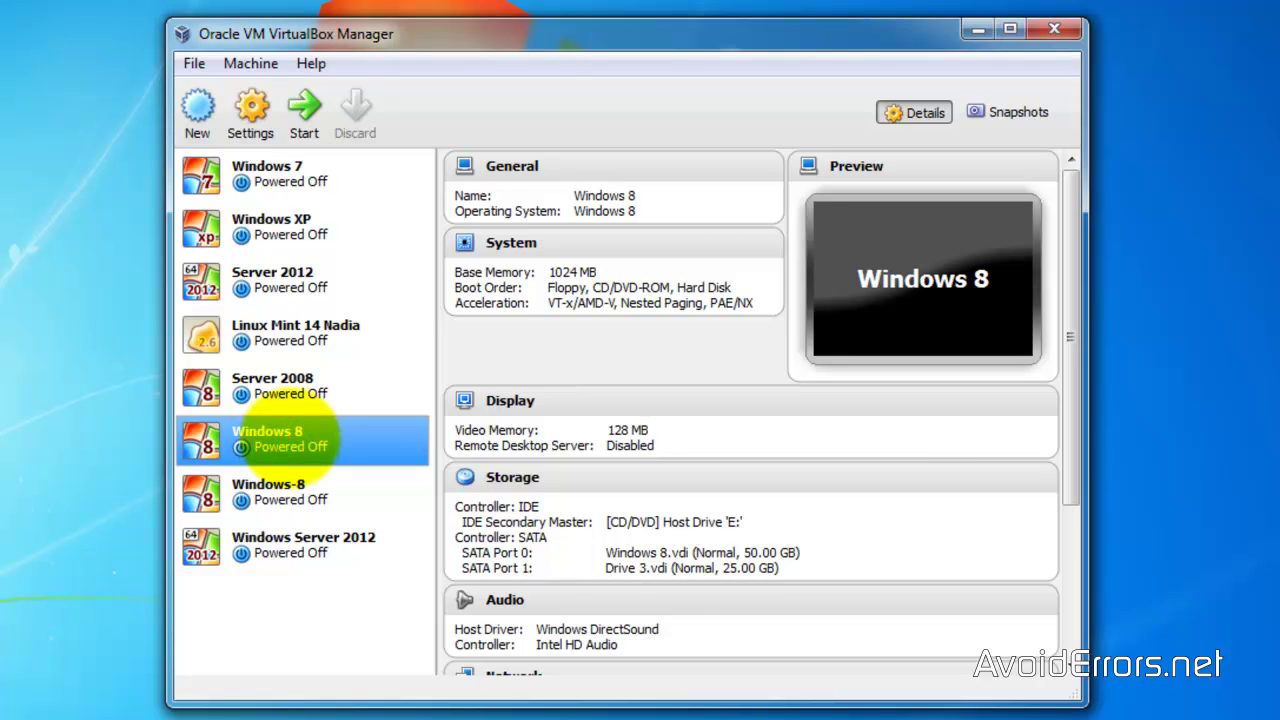
{"action": "left_click", "coordinate": [251, 106]}
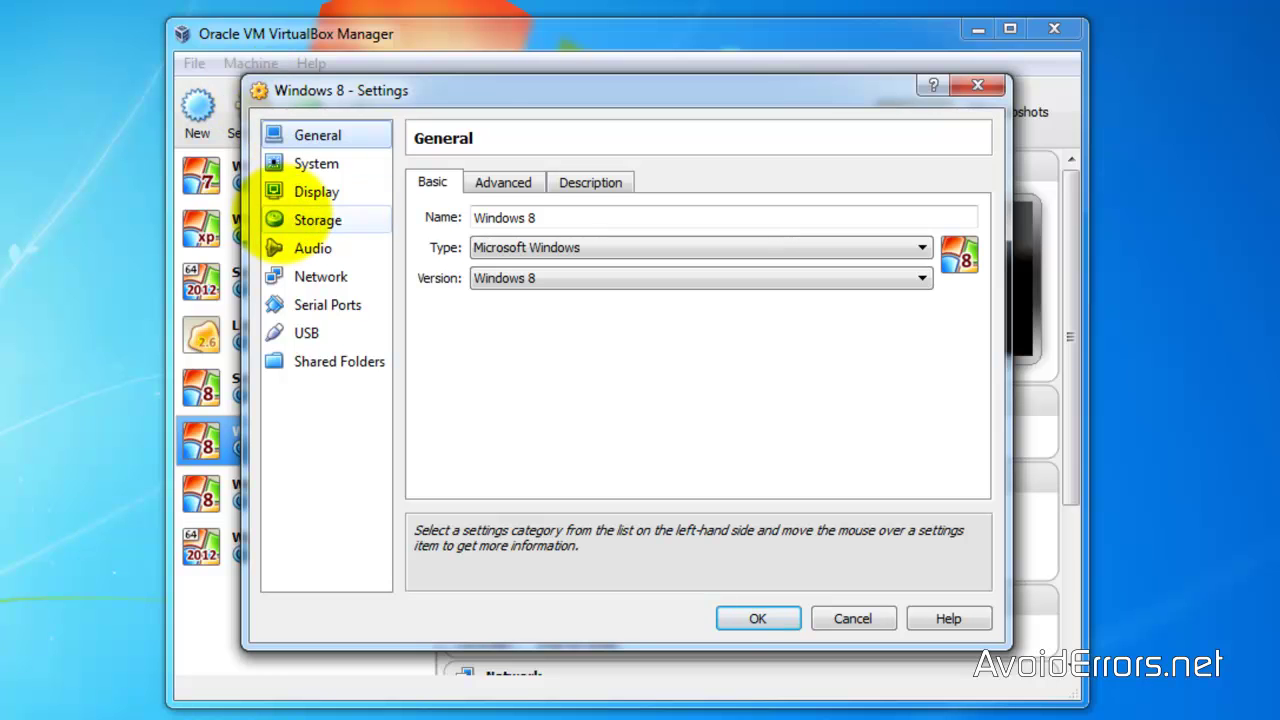
{"action": "left_click", "coordinate": [278, 216]}
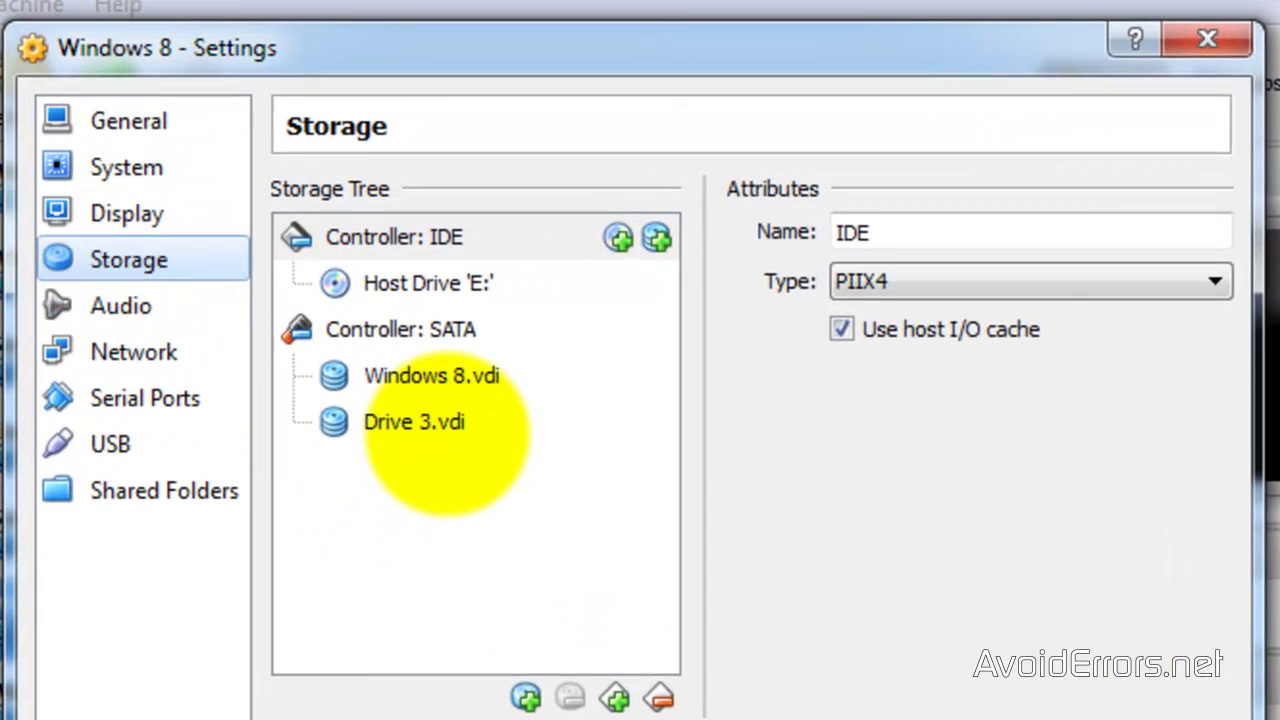
{"action": "left_click", "coordinate": [445, 435]}
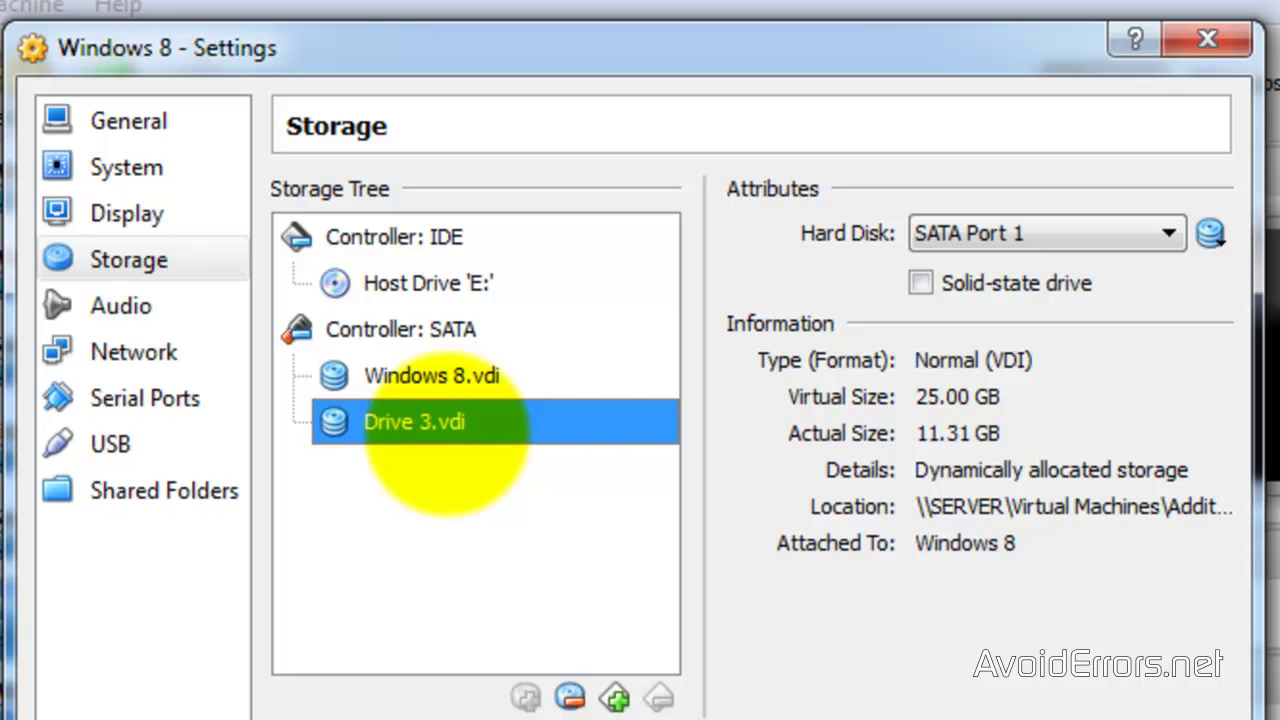
{"action": "left_click", "coordinate": [450, 377]}
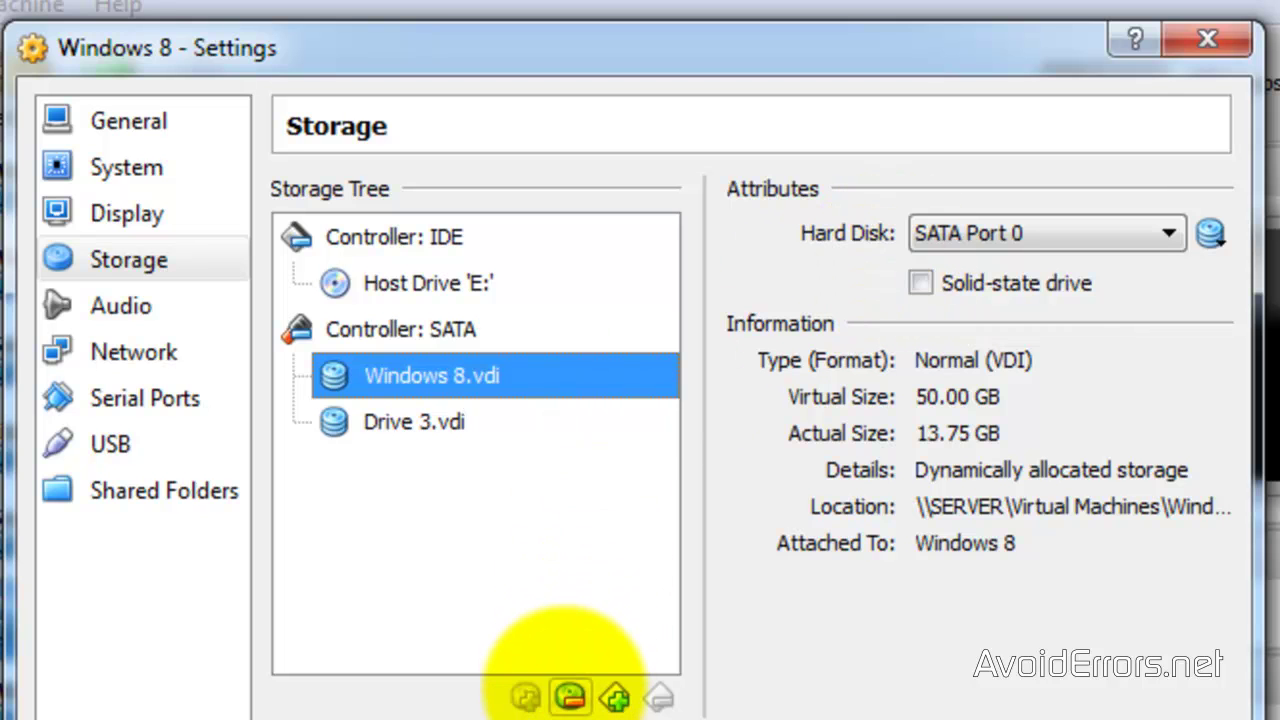
{"action": "left_click", "coordinate": [570, 697]}
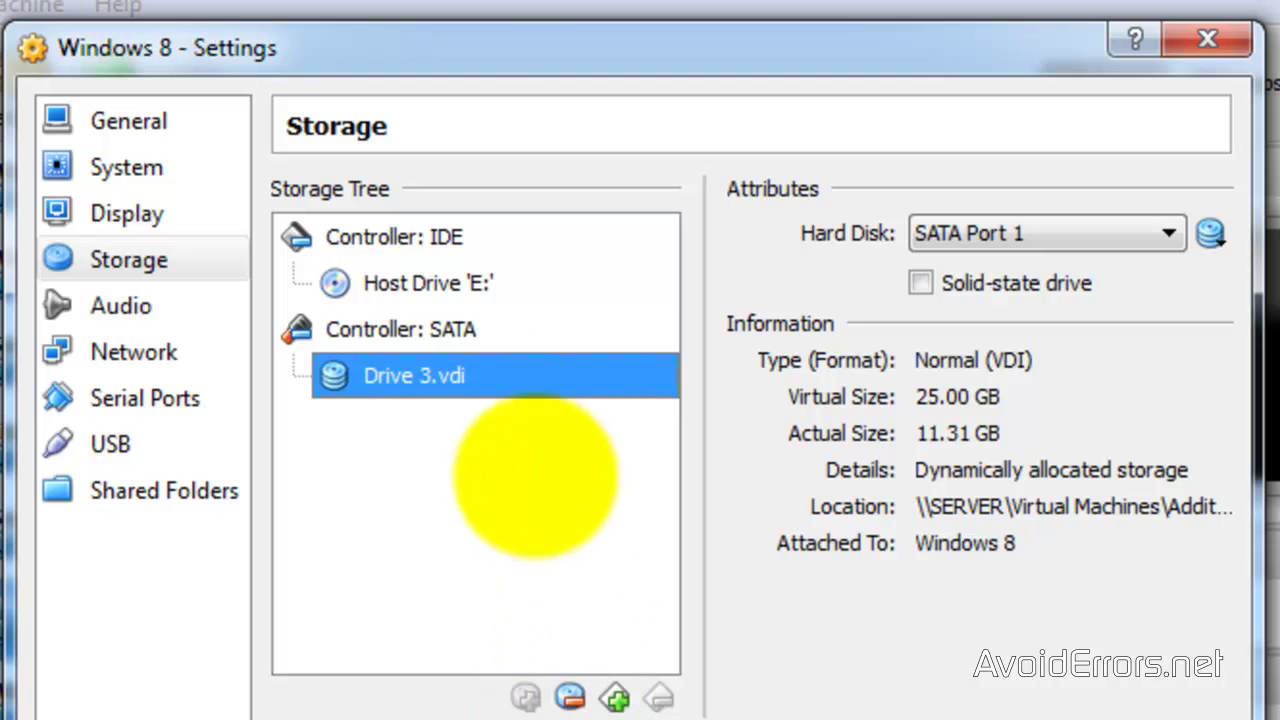
Attach Drive 3.vdi to SATA Port 0.
{"action": "left_click", "coordinate": [446, 378]}
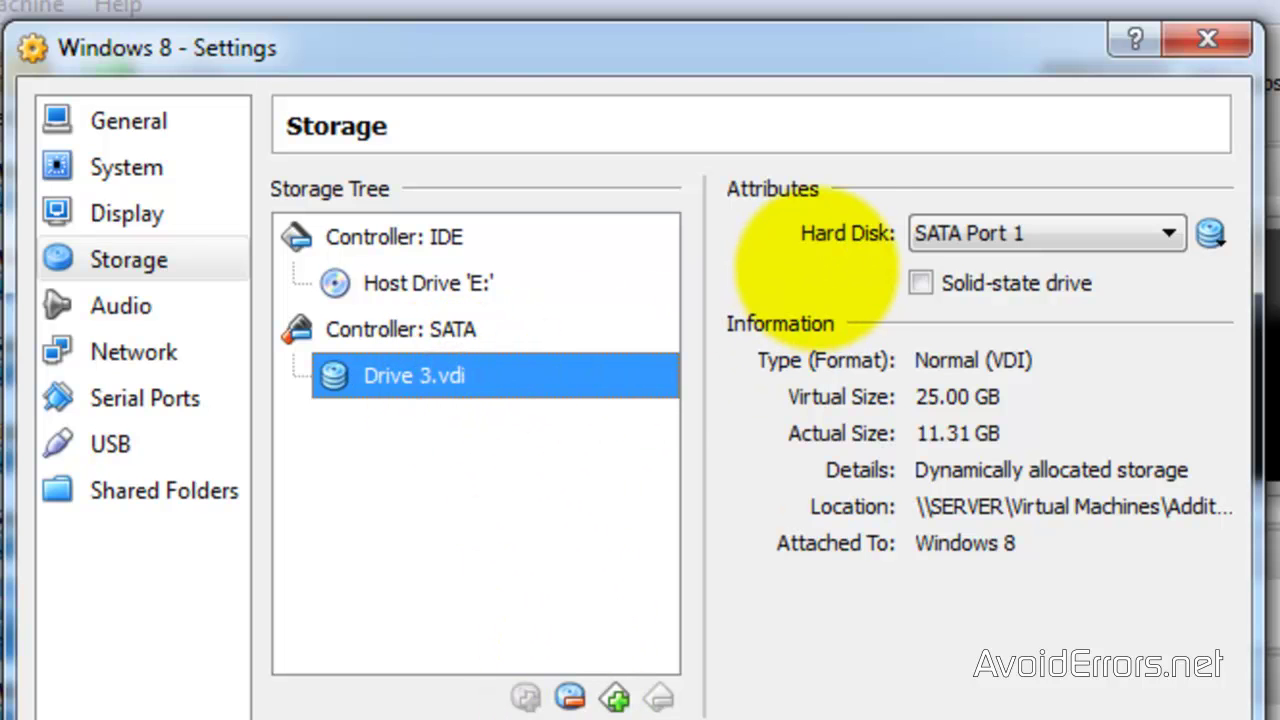
{"action": "left_click", "coordinate": [1165, 233]}
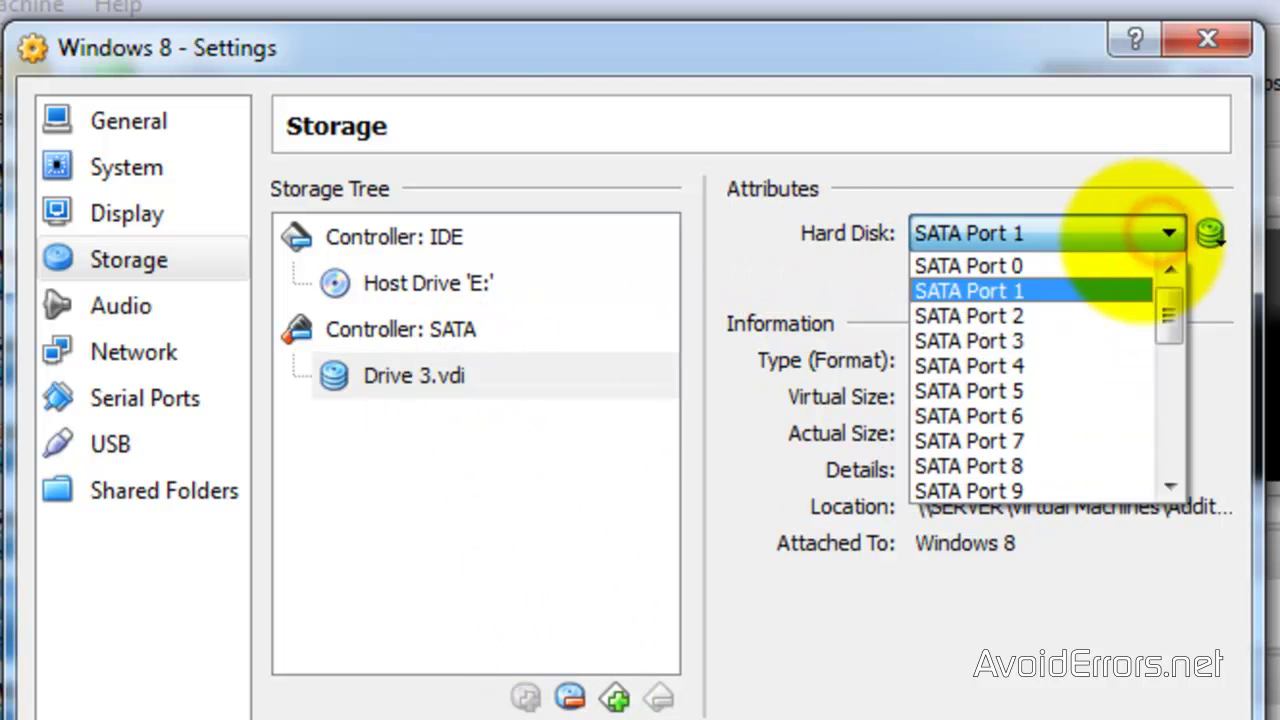
{"action": "left_click", "coordinate": [1100, 265]}
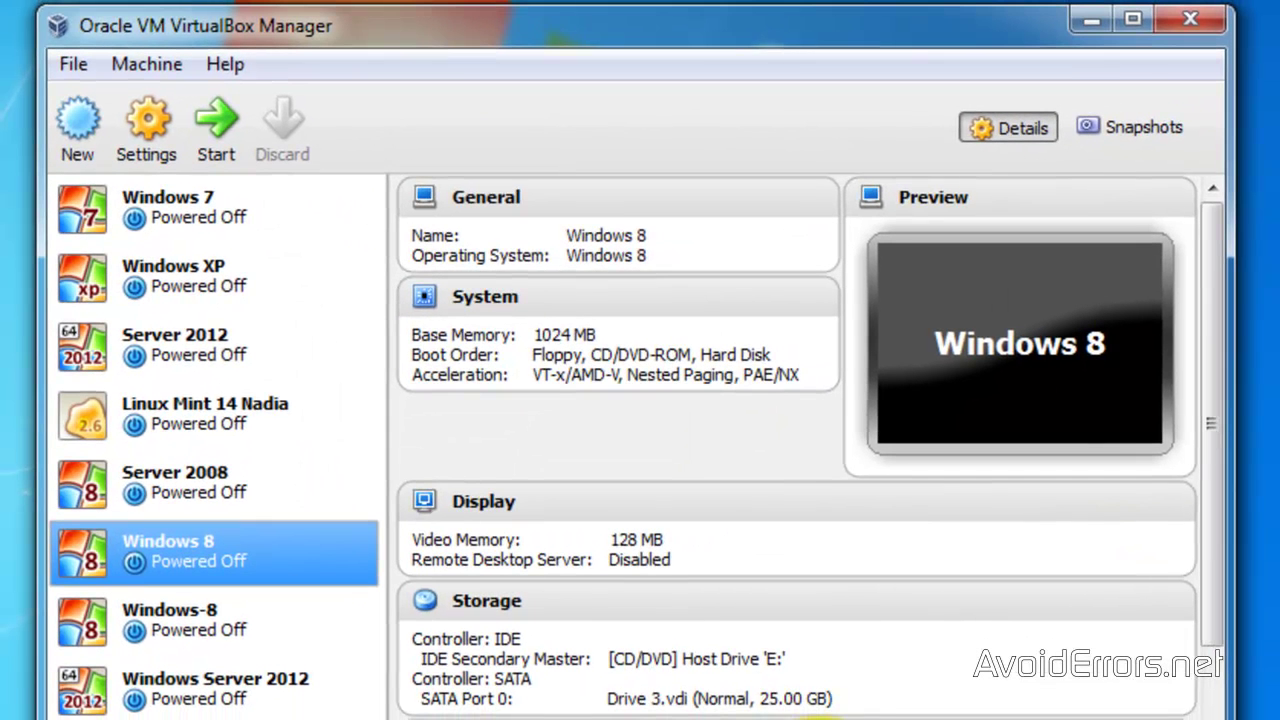
Start the Windows 8 machine so it boots from the 25 GB Drive 3.vdi.
{"action": "left_click", "coordinate": [216, 122]}
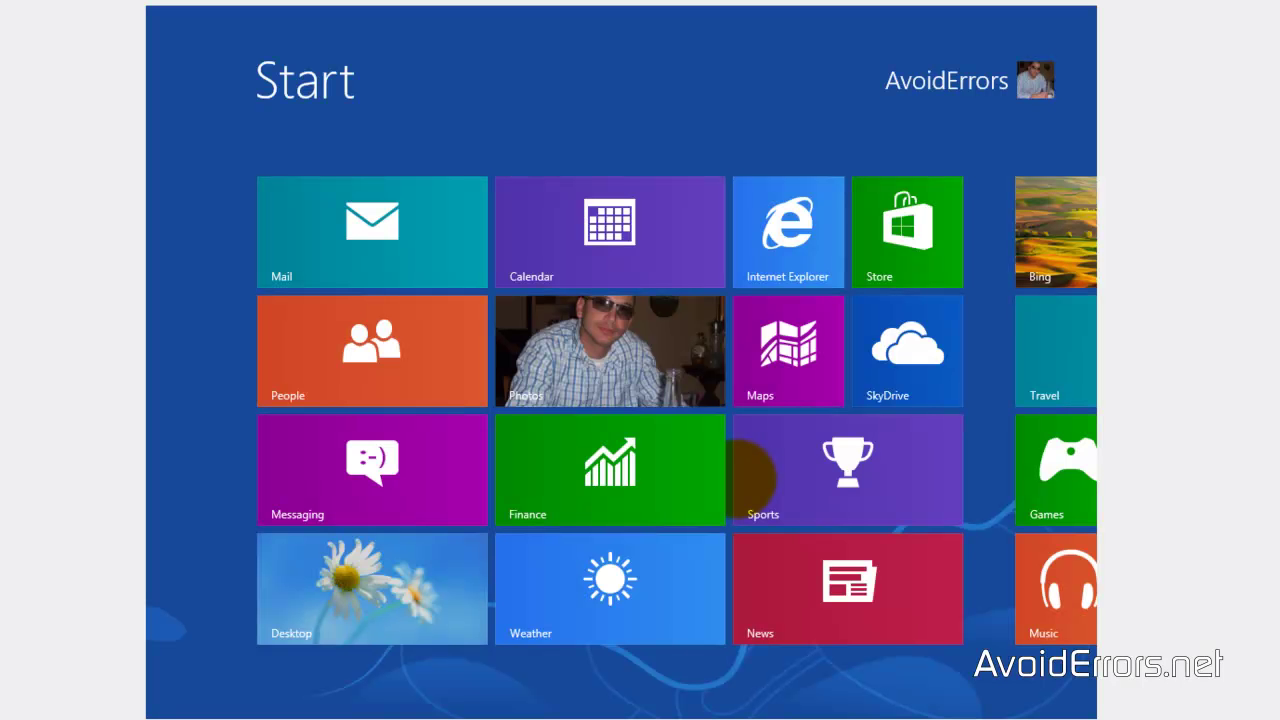
From the desktop, open Computer Management's Disk Management to confirm Disk 0 is the 25 GB boot drive.
{"action": "key", "text": "super+e"}
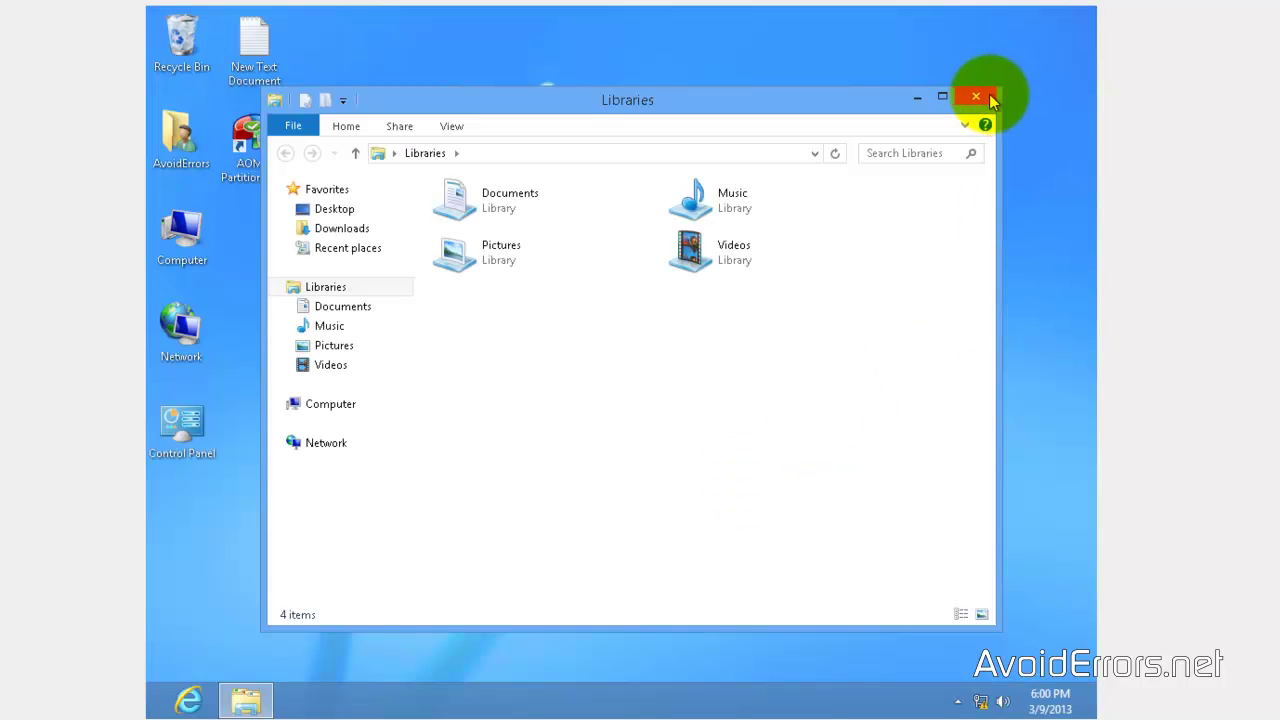
{"action": "left_click", "coordinate": [975, 96]}
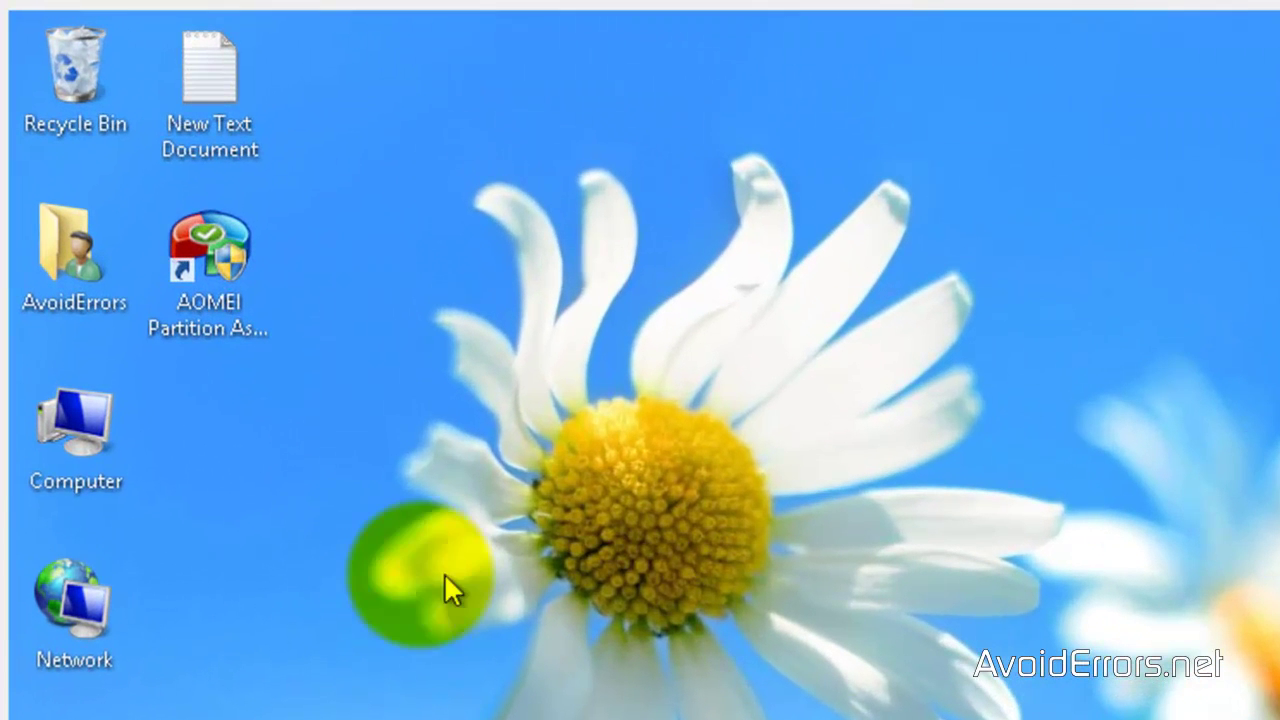
{"action": "right_click", "coordinate": [70, 416]}
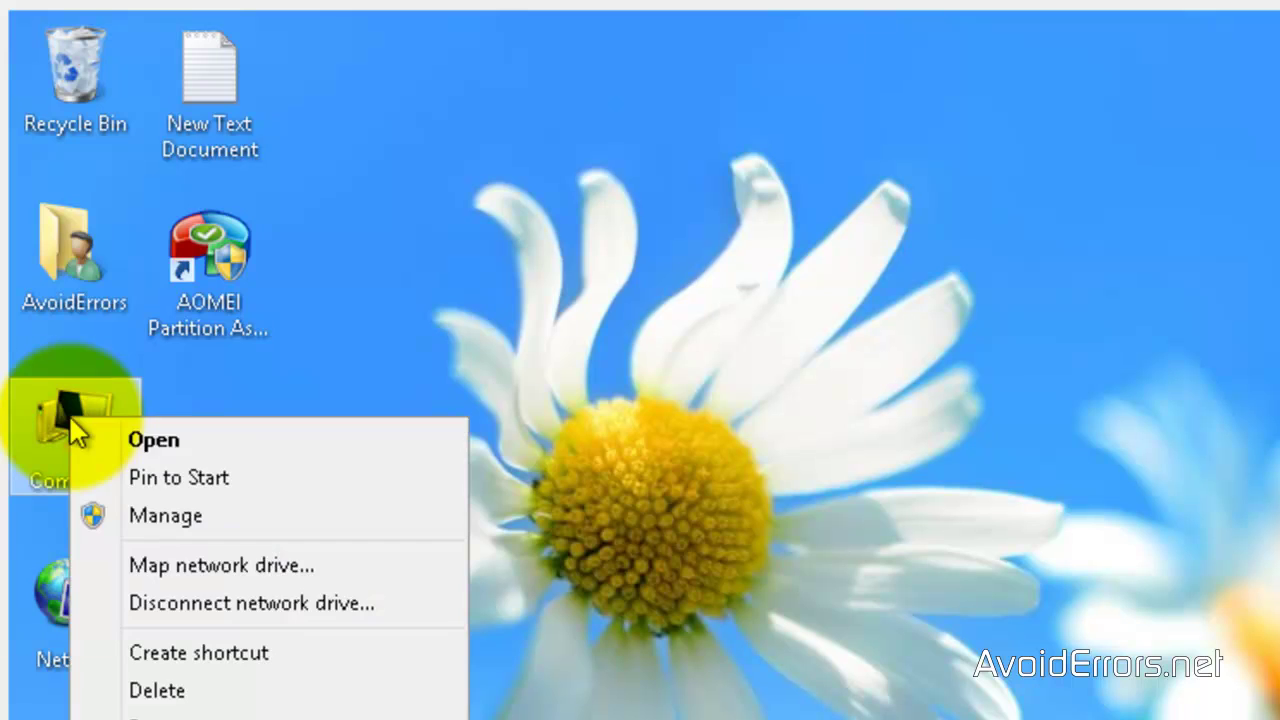
{"action": "left_click", "coordinate": [95, 515]}
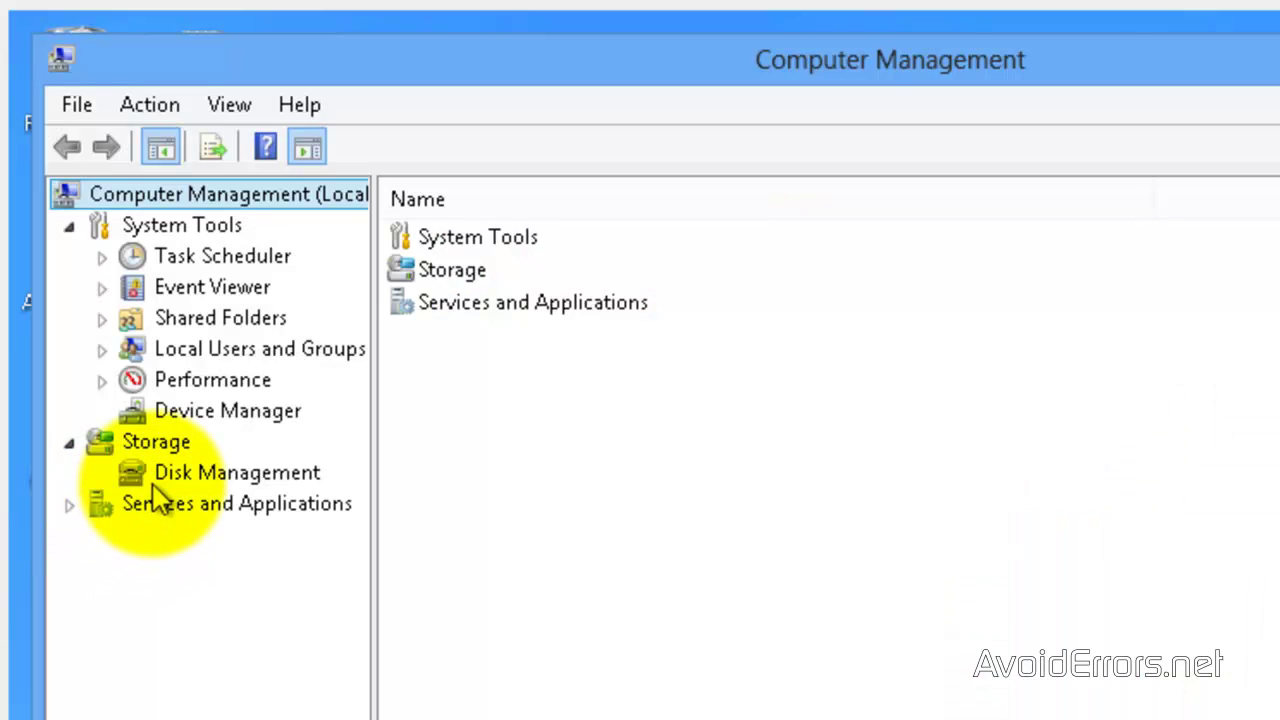
{"action": "left_click", "coordinate": [158, 477]}
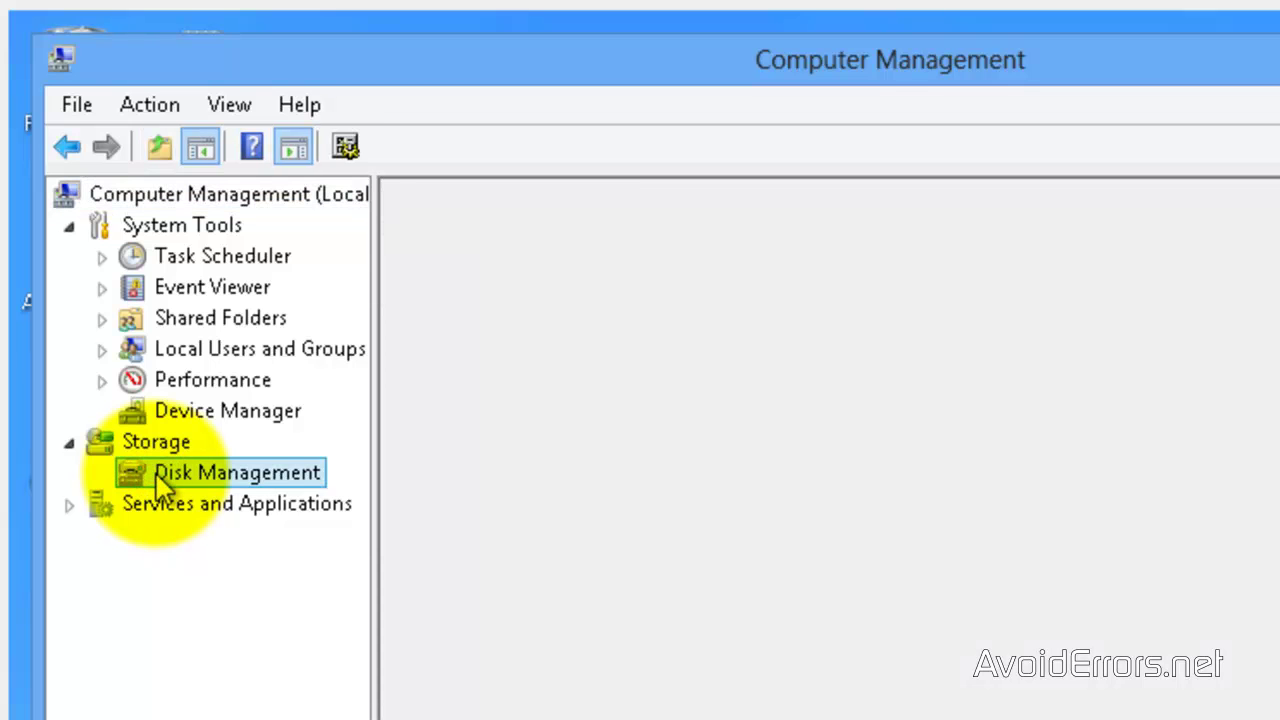